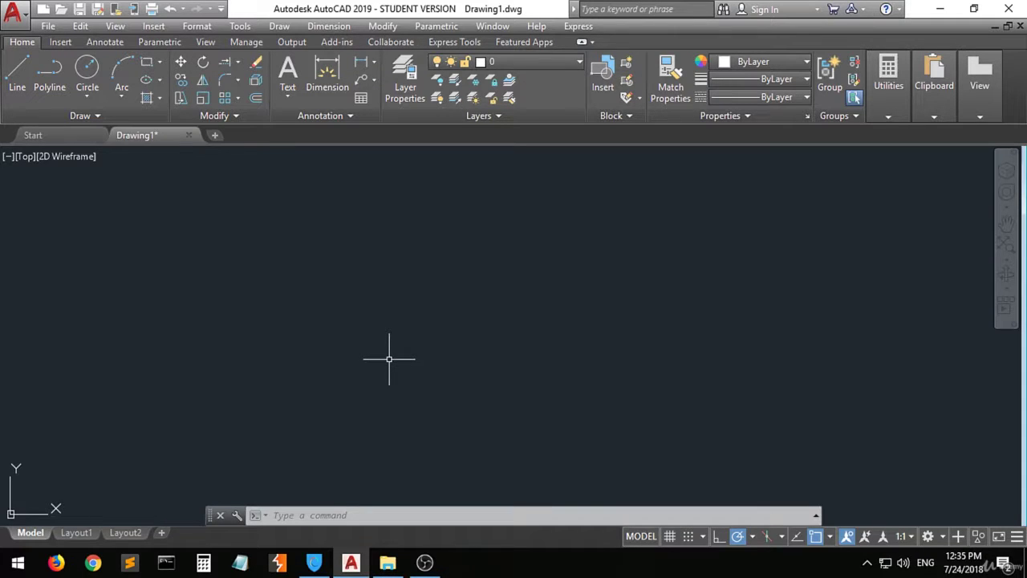
Start MOVE with the M alias, drag a selection window, then cancel without moving anything
{"action": "type", "text": "M"}
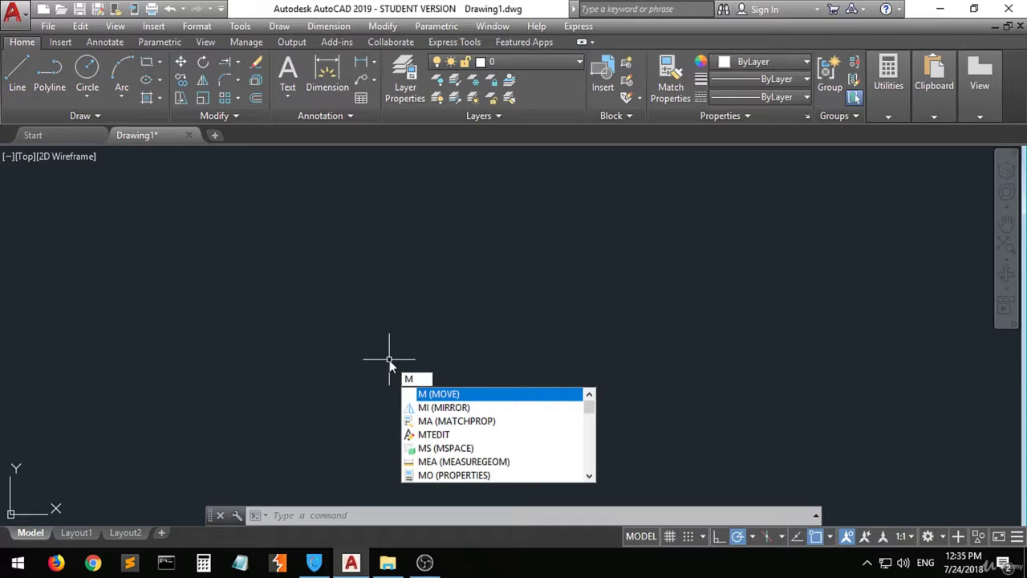
{"action": "key", "text": "Return"}
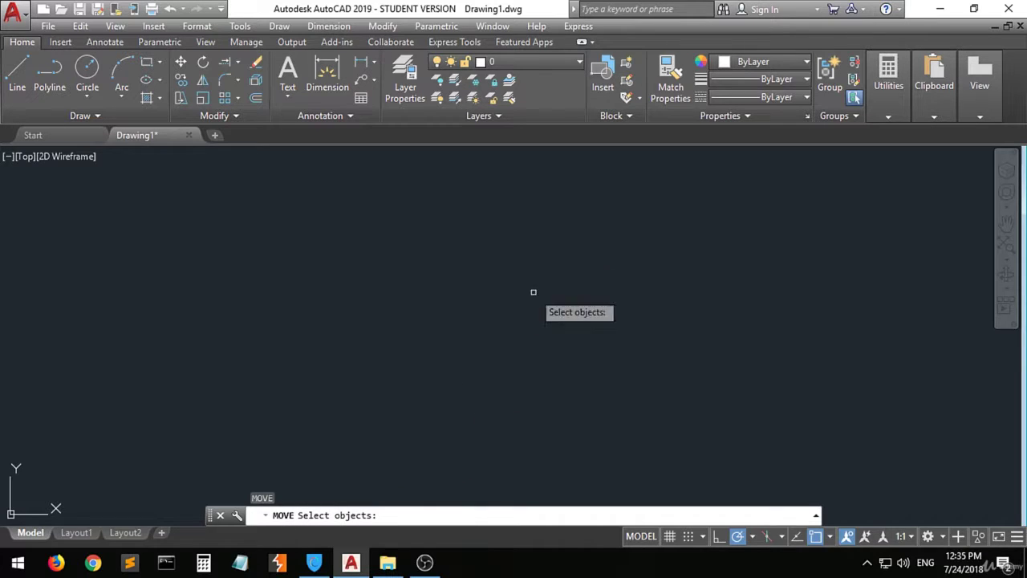
{"action": "left_click_drag", "start_coordinate": [571, 273], "coordinate": [386, 361]}
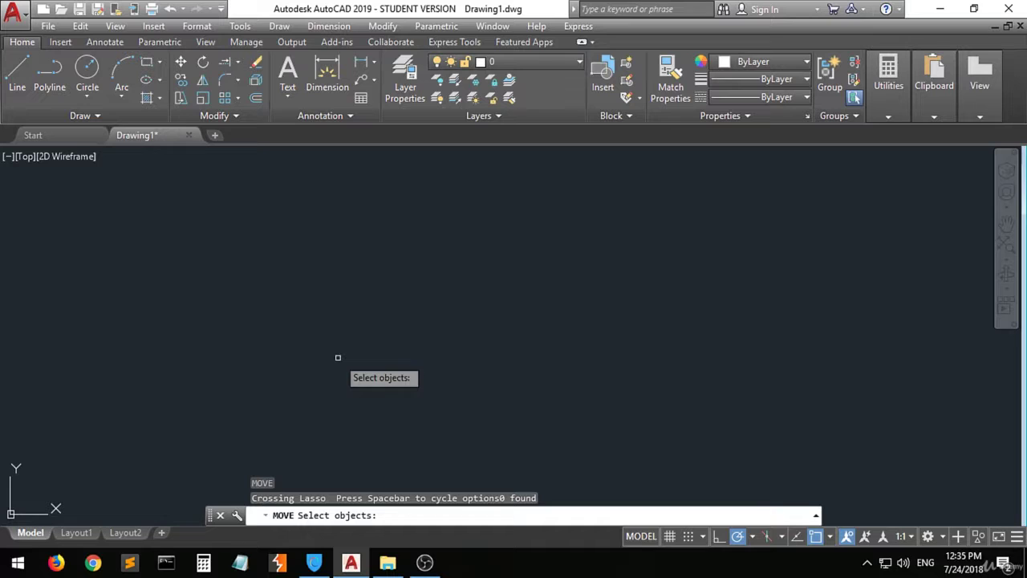
{"action": "key", "text": "Escape"}
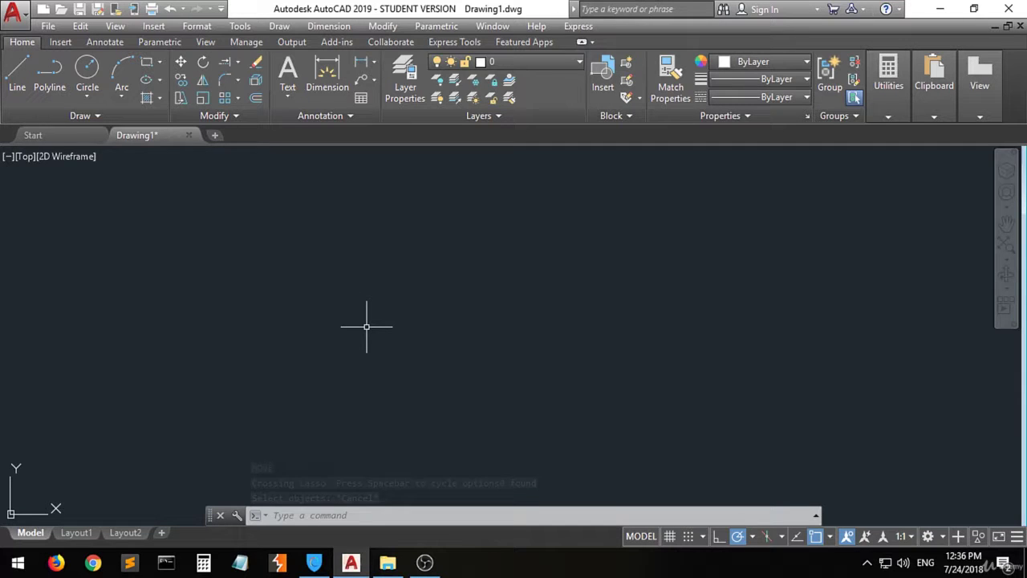
Start ROTATE (RO) and COPY (CO) in turn, cancelling each without changes
{"action": "type", "text": "RO"}
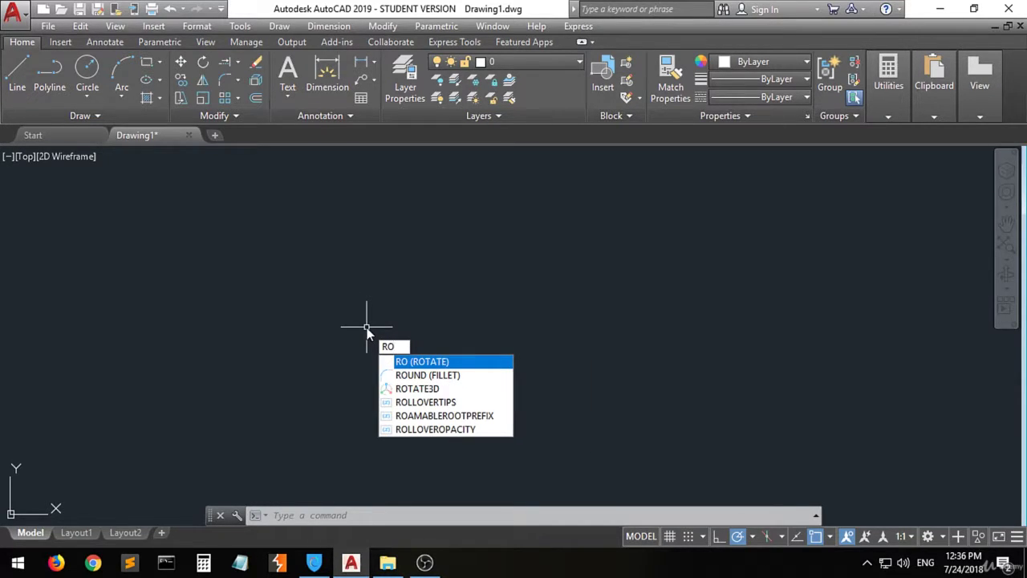
{"action": "key", "text": "Return"}
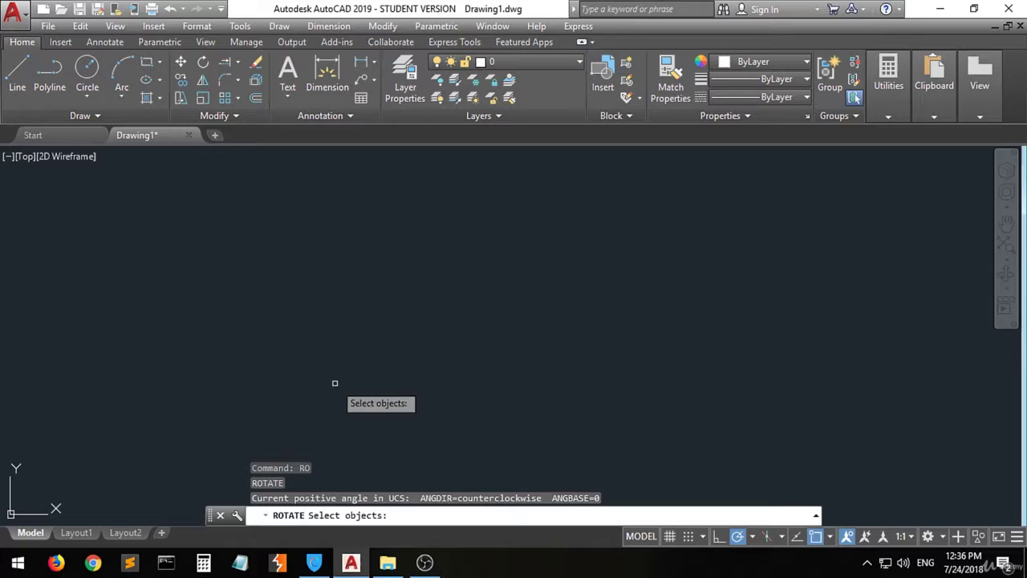
{"action": "key", "text": "Escape"}
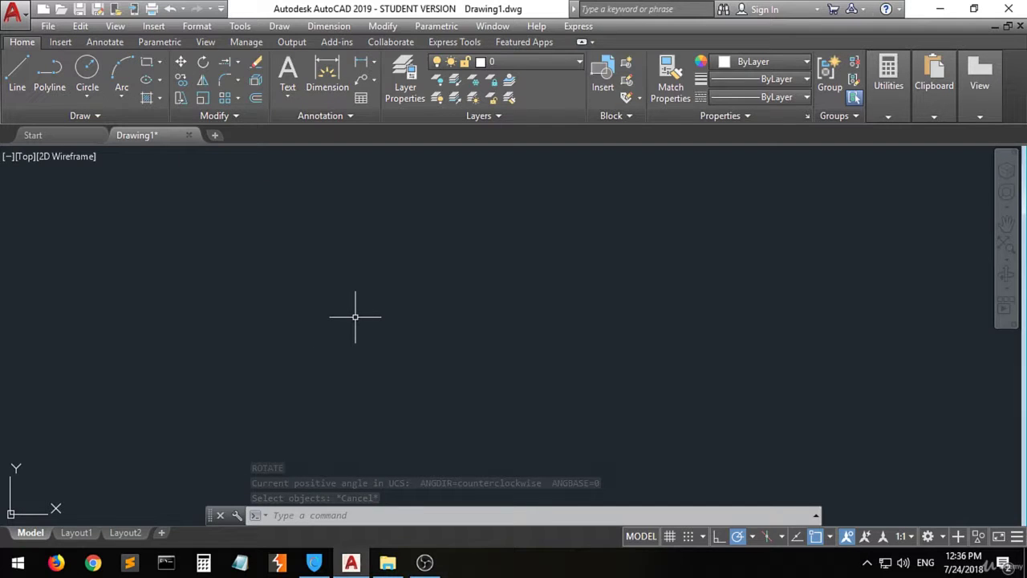
{"action": "type", "text": "c"}
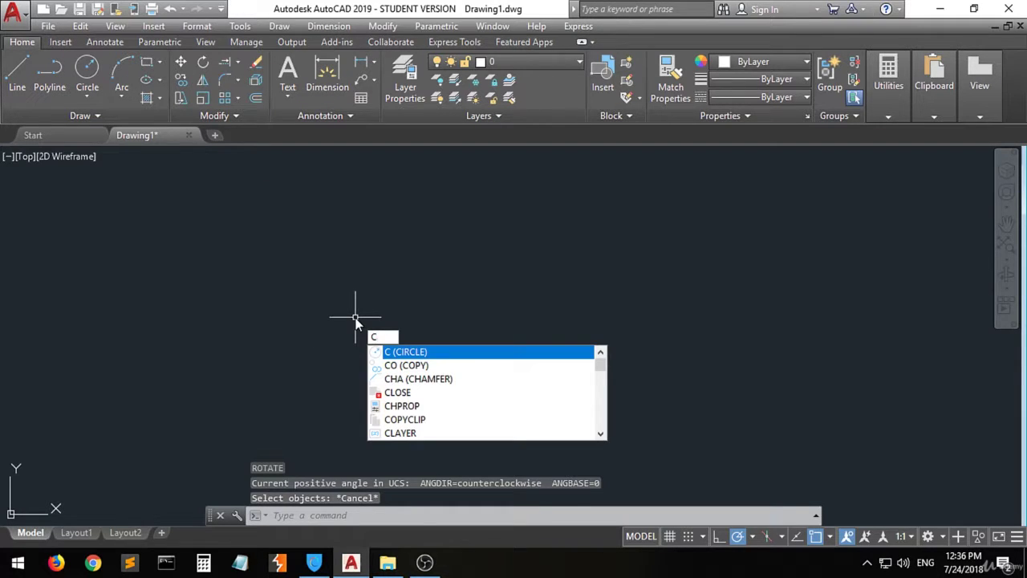
{"action": "type", "text": "o"}
{"action": "key", "text": "Return"}
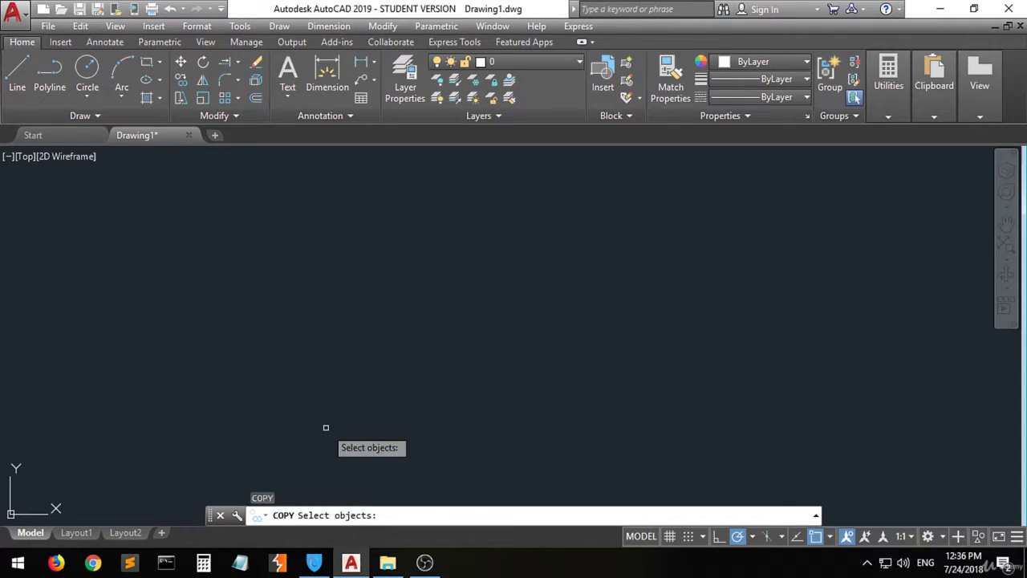
{"action": "key", "text": "Escape"}
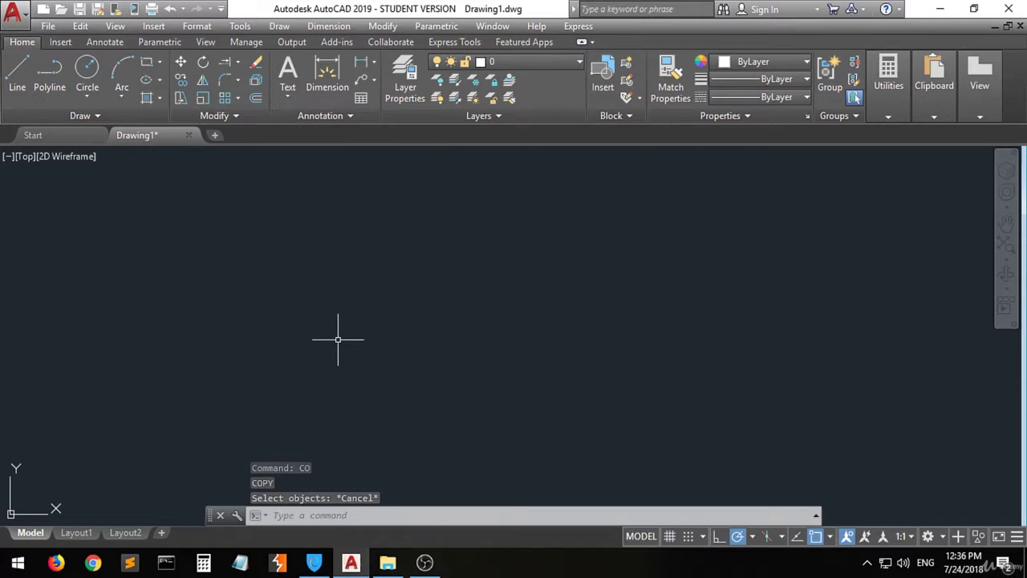
Start MIRROR (MI) and FILLET (F) in turn, cancelling each without changes
{"action": "type", "text": "MI"}
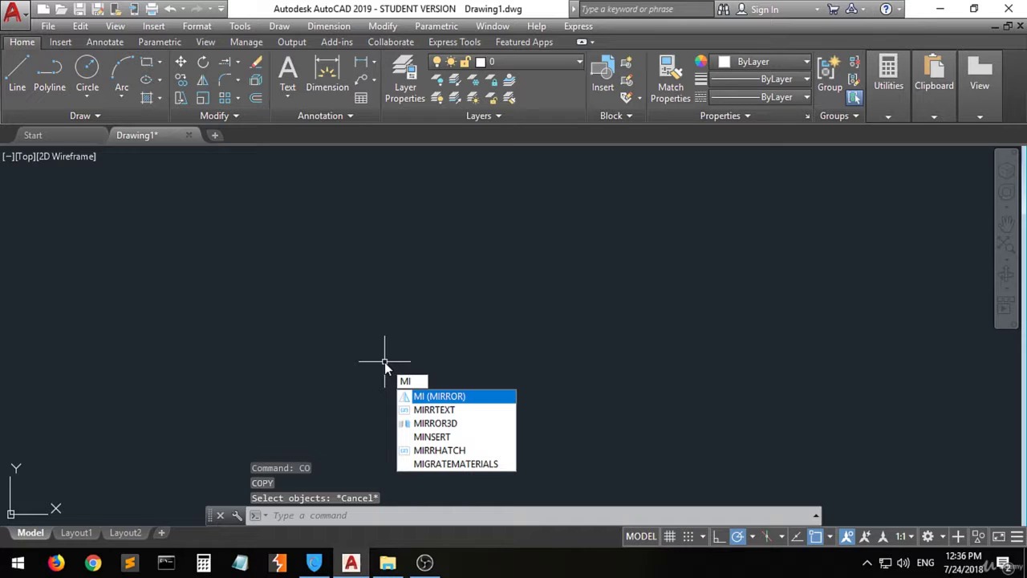
{"action": "key", "text": "Return"}
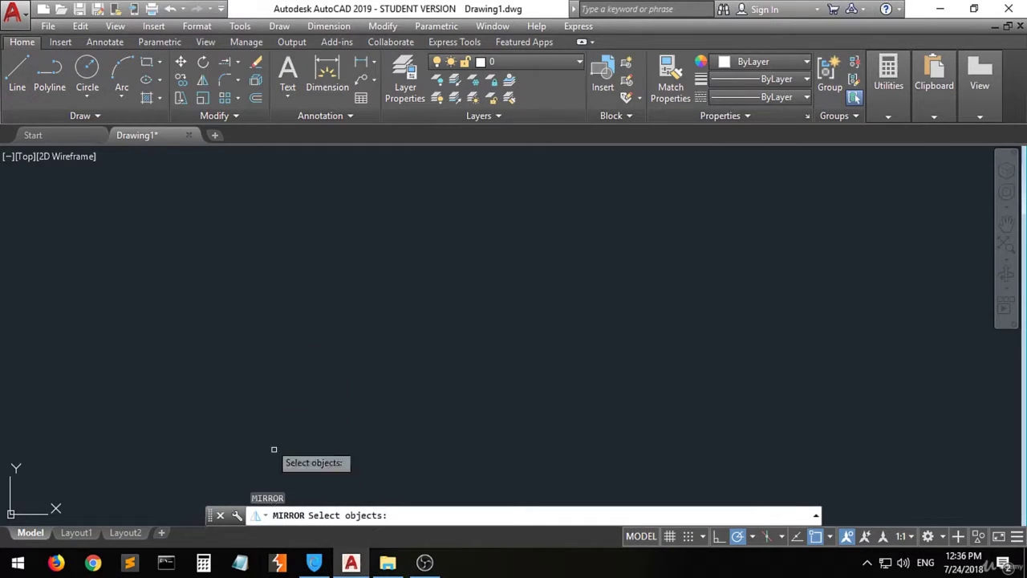
{"action": "key", "text": "Escape"}
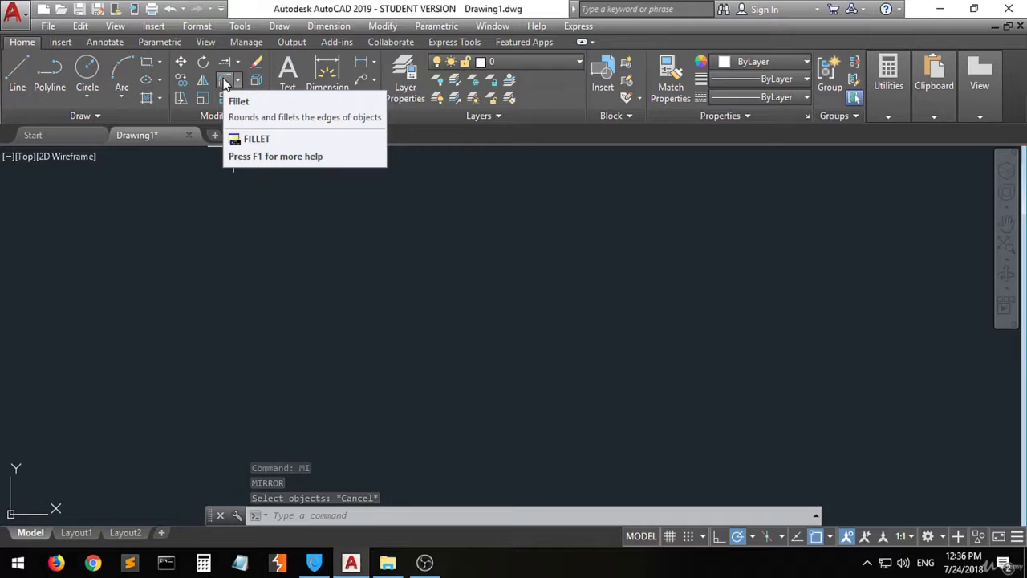
{"action": "type", "text": "F"}
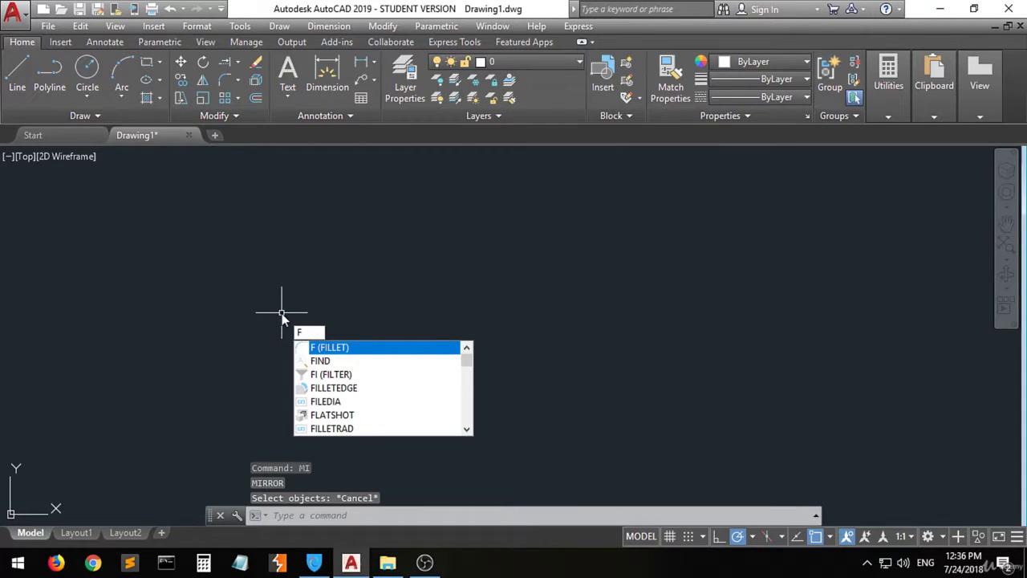
{"action": "key", "text": "Return"}
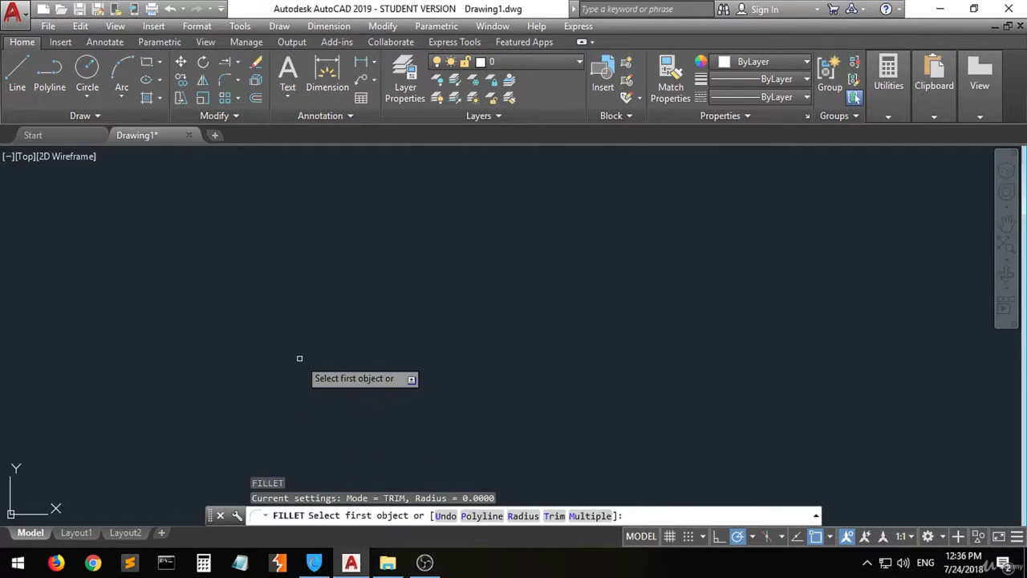
{"action": "key", "text": "Escape"}
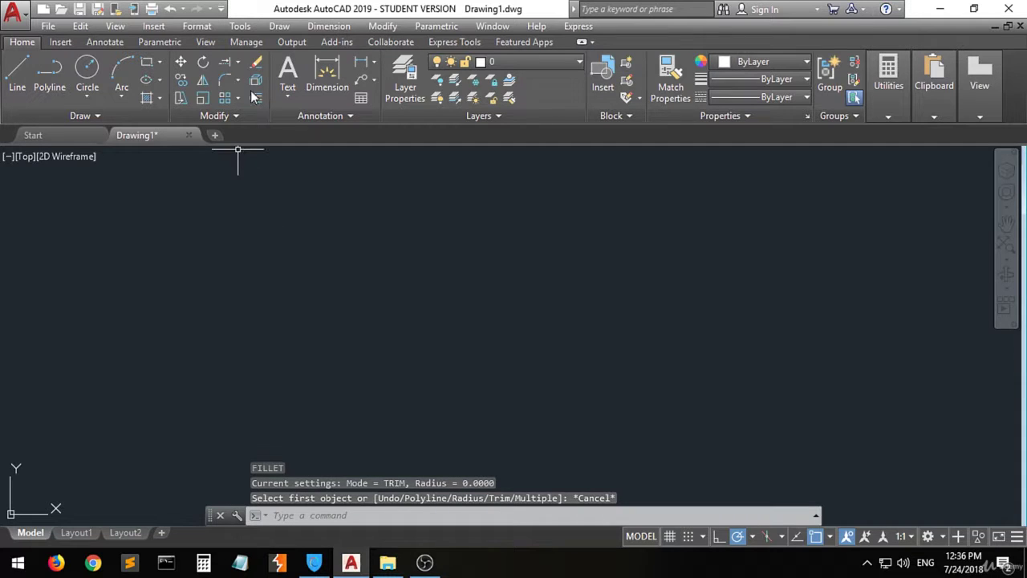
Show the trim/extend choices, then start TRIM with TR and cancel it
{"action": "left_click", "coordinate": [237, 64]}
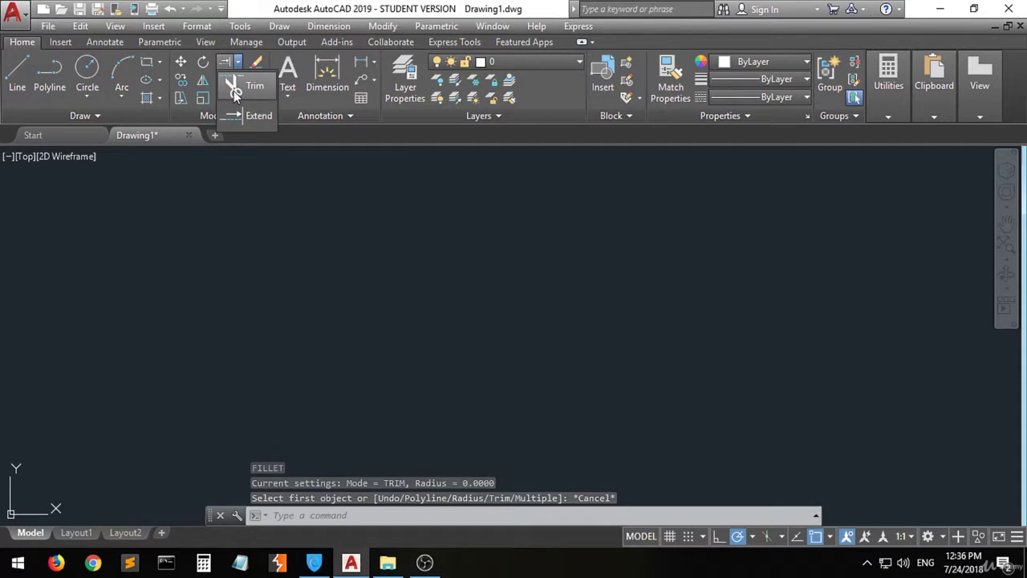
{"action": "left_click", "coordinate": [370, 277]}
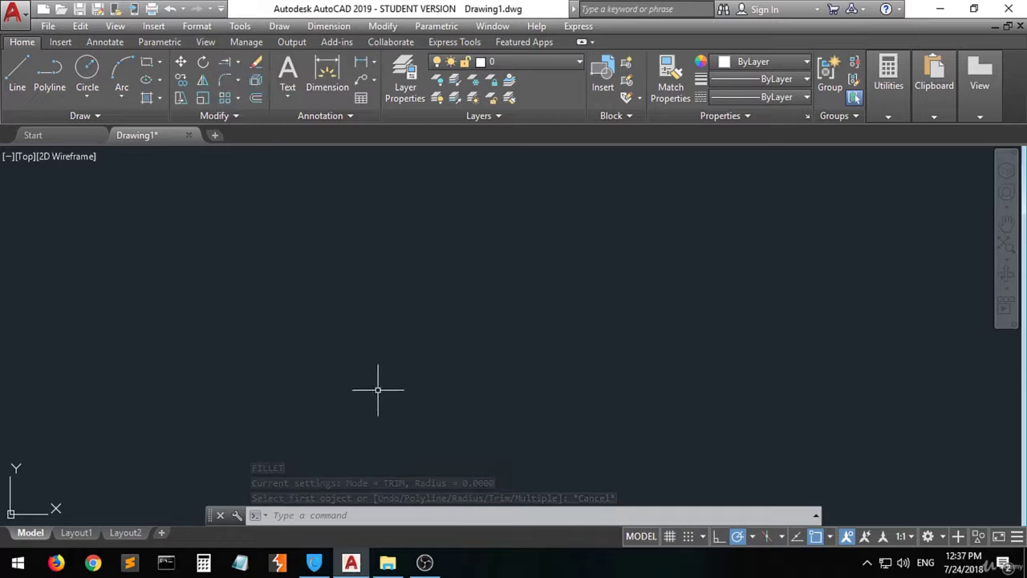
{"action": "type", "text": "t"}
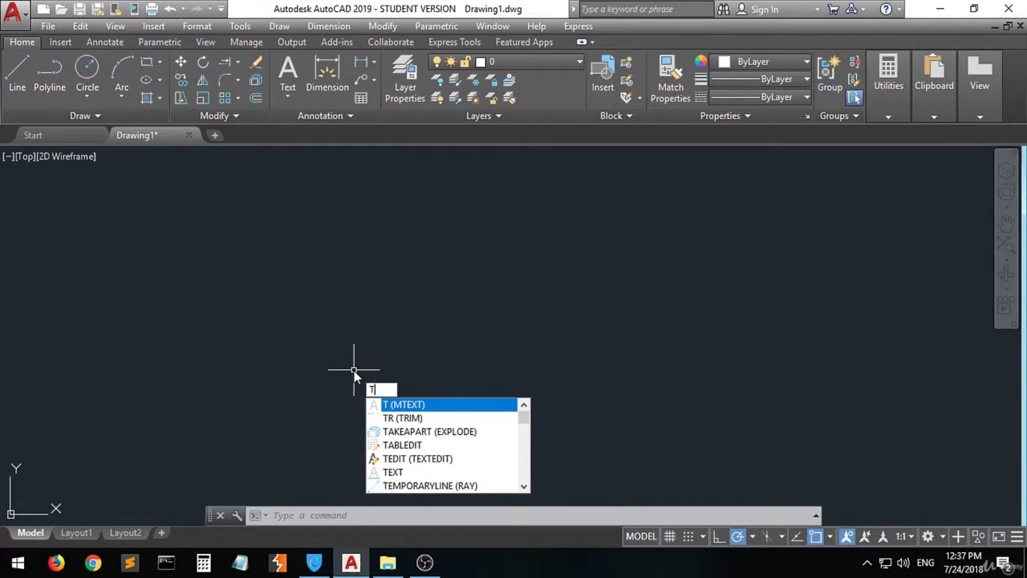
{"action": "type", "text": "r"}
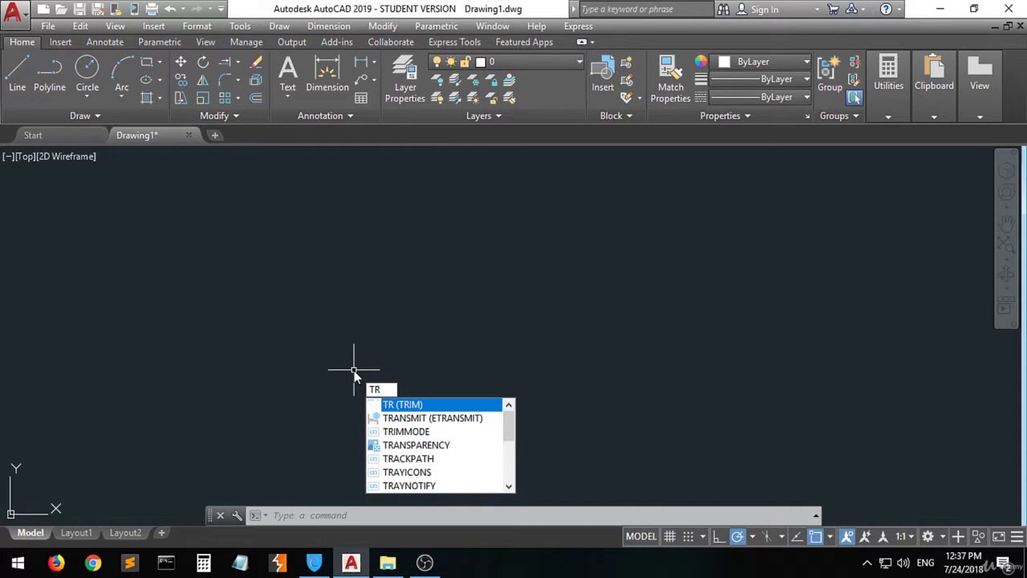
{"action": "key", "text": "Return"}
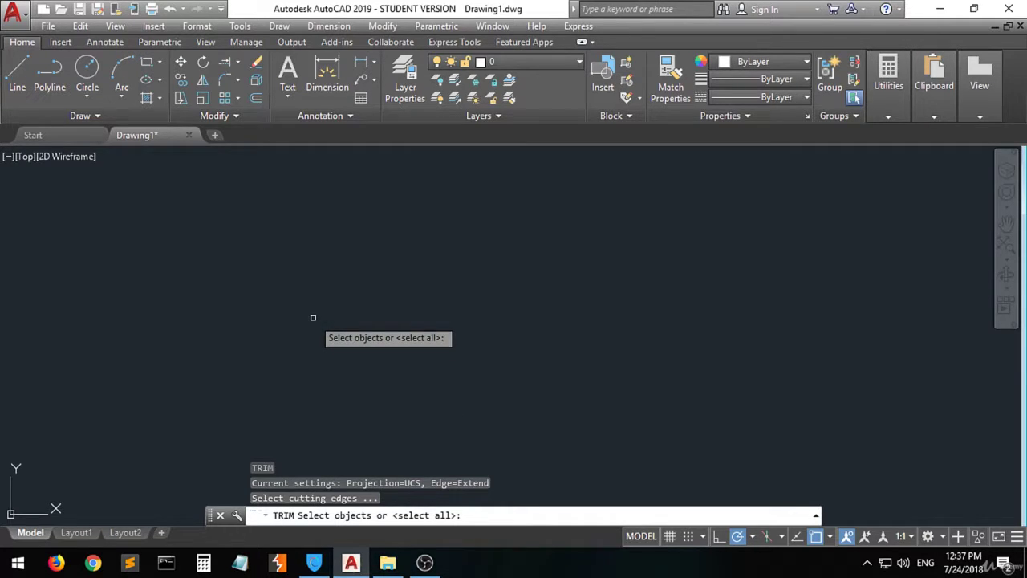
{"action": "key", "text": "Escape"}
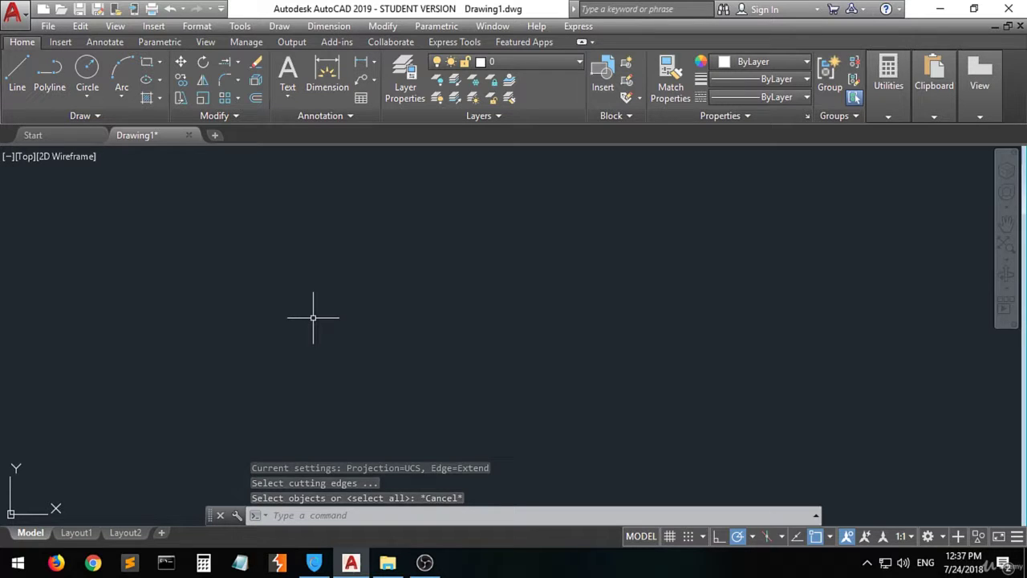
Start EXTEND with EX, show the fillet/chamfer/blend options, then cancel EXTEND
{"action": "type", "text": "E"}
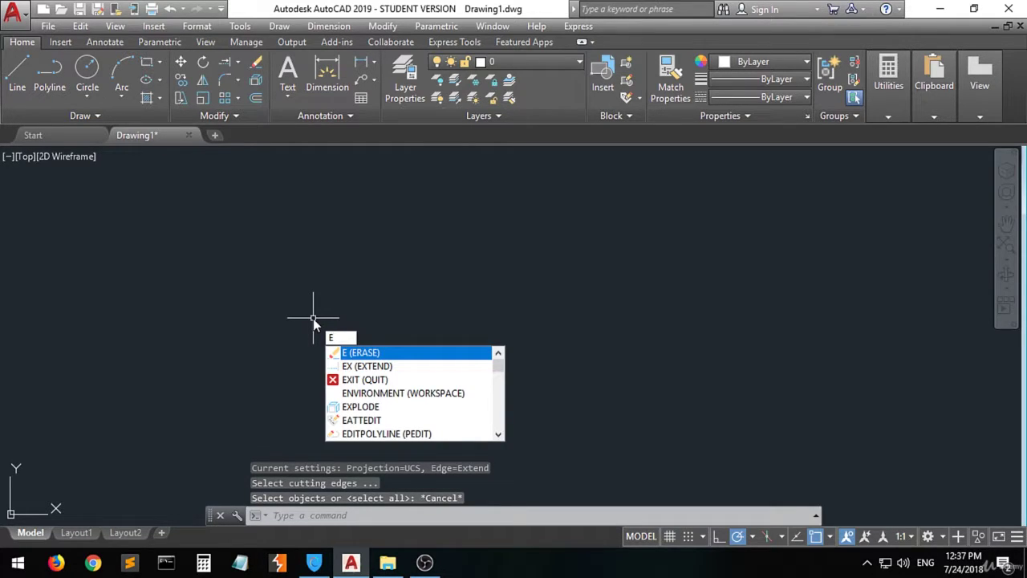
{"action": "type", "text": "X"}
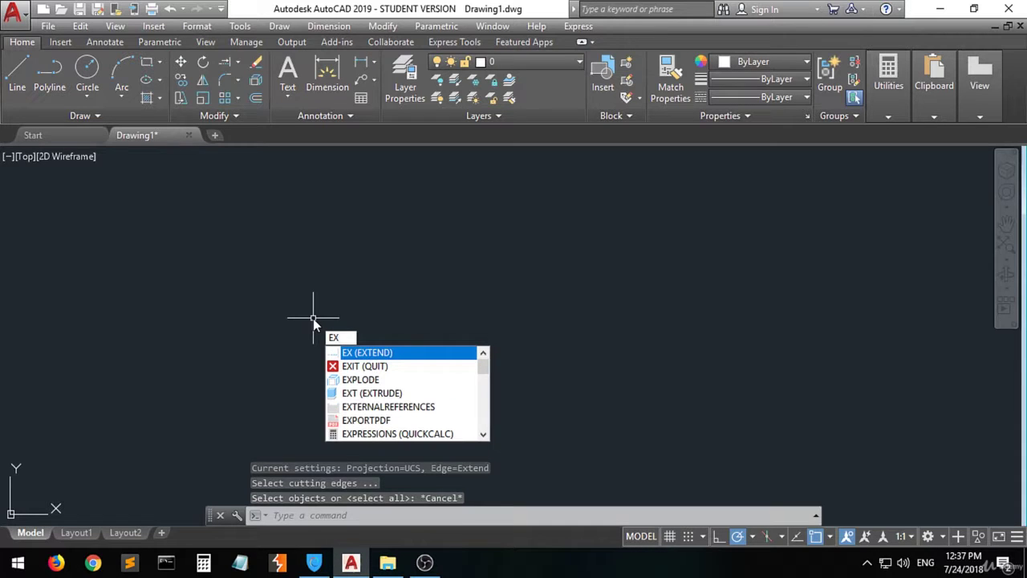
{"action": "key", "text": "Return"}
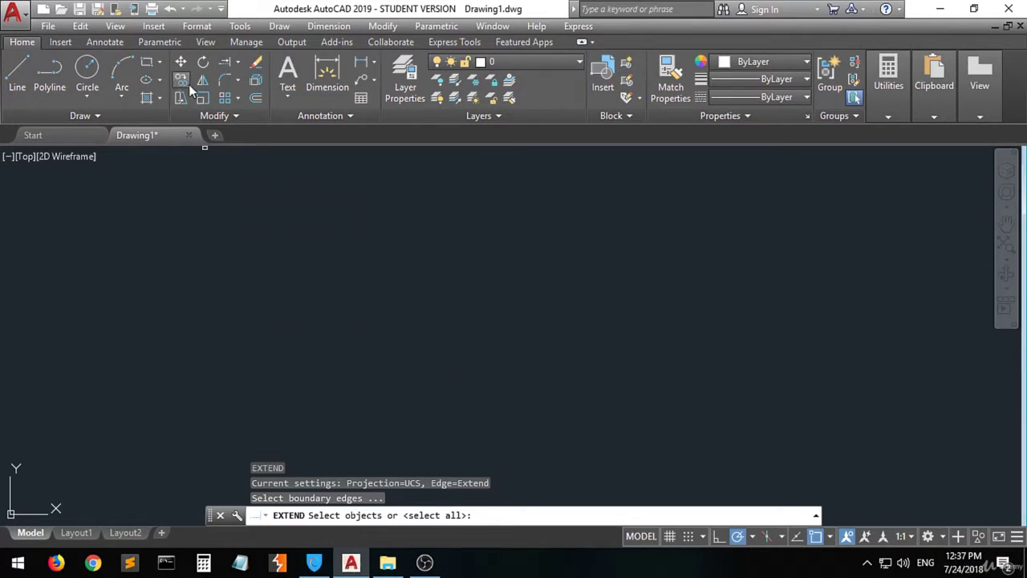
{"action": "left_click", "coordinate": [236, 82]}
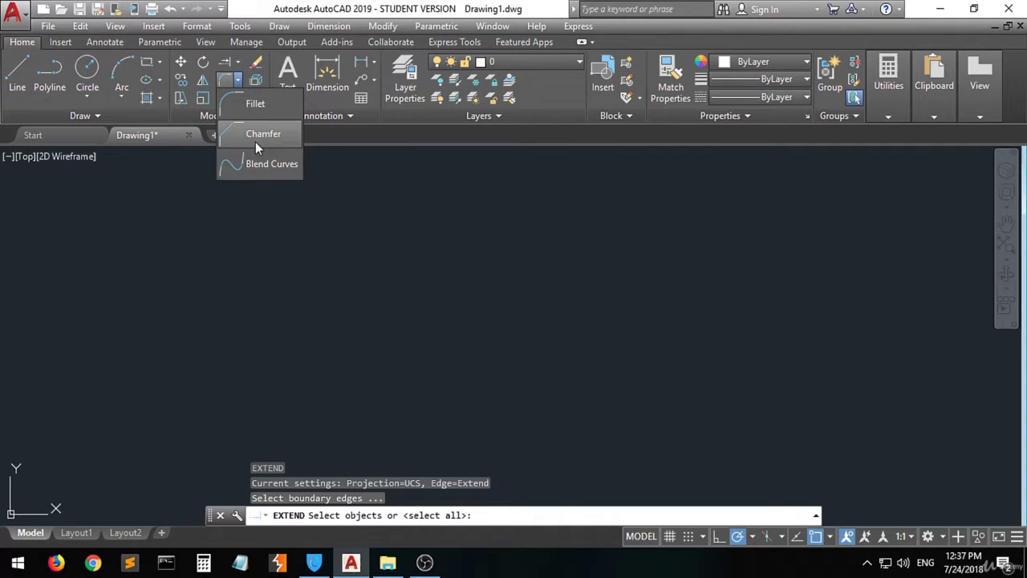
{"action": "type", "text": "c"}
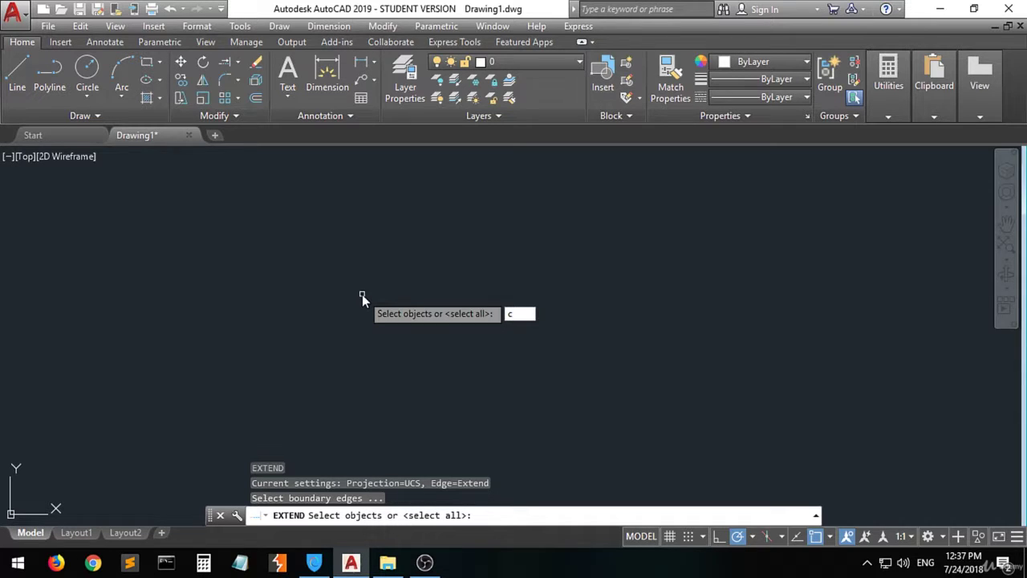
{"action": "type", "text": "h"}
{"action": "key", "text": "Escape"}
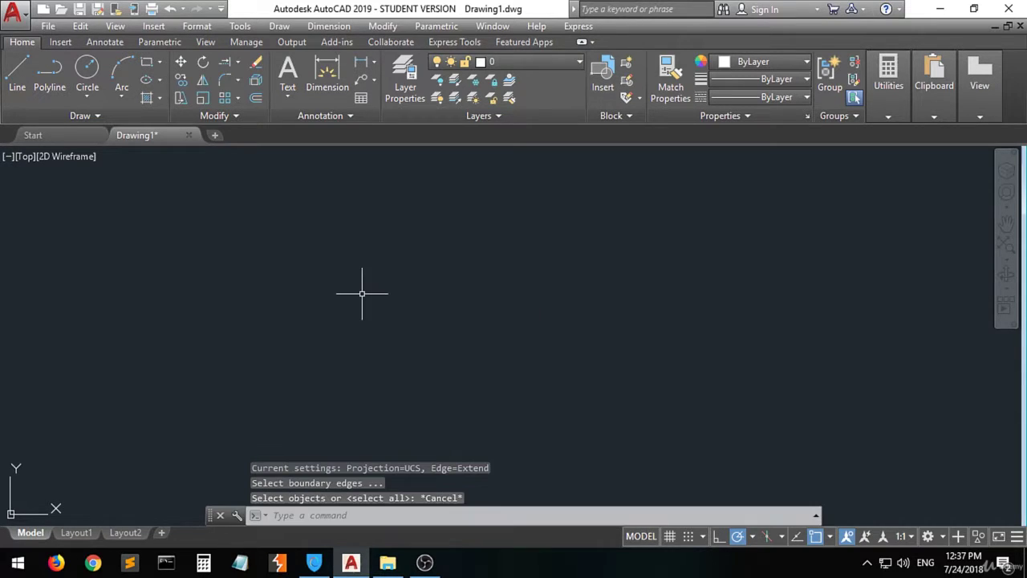
{"action": "type", "text": "ch"}
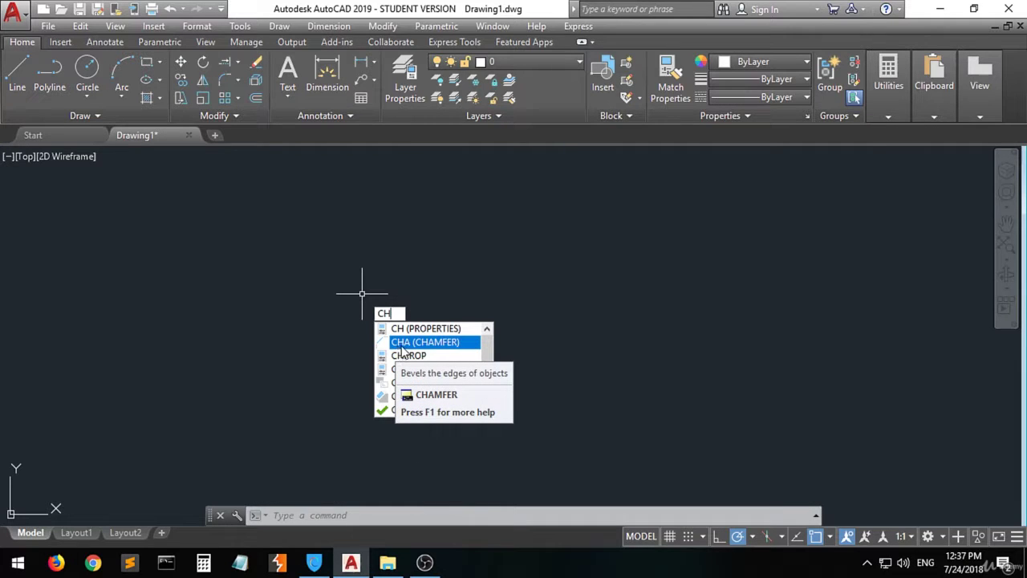
Start CHAMFER from the ribbon and again via CHA, cancelling both times
{"action": "left_click", "coordinate": [455, 344]}
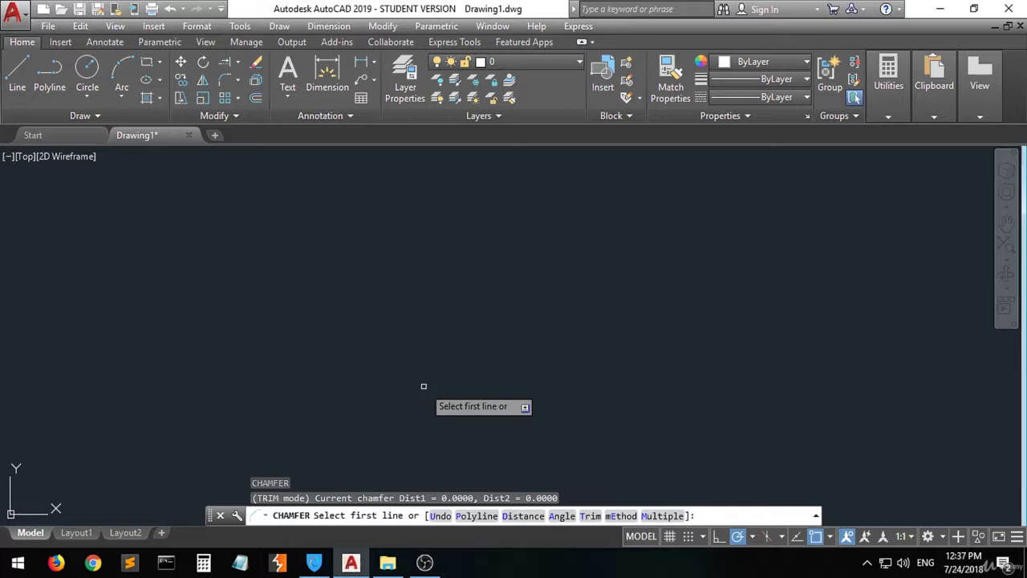
{"action": "key", "text": "Escape"}
{"action": "type", "text": "C"}
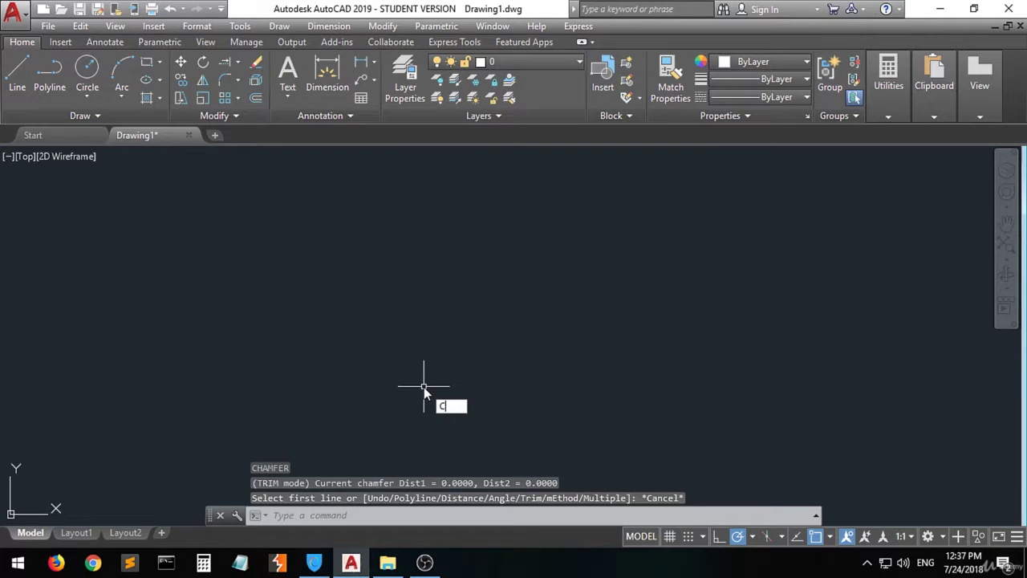
{"action": "type", "text": "HA"}
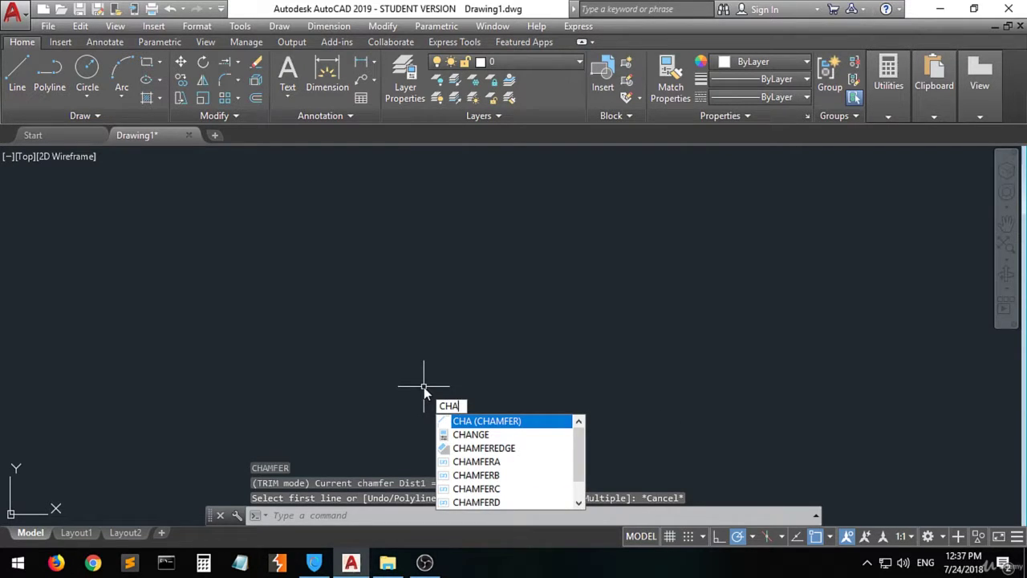
{"action": "key", "text": "Return"}
{"action": "type", "text": "c"}
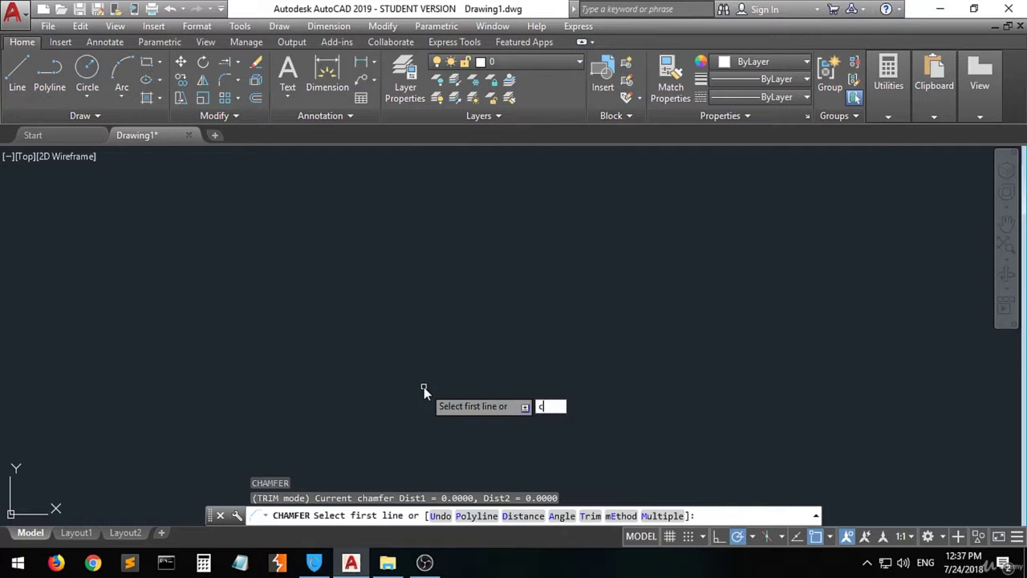
{"action": "key", "text": "Escape"}
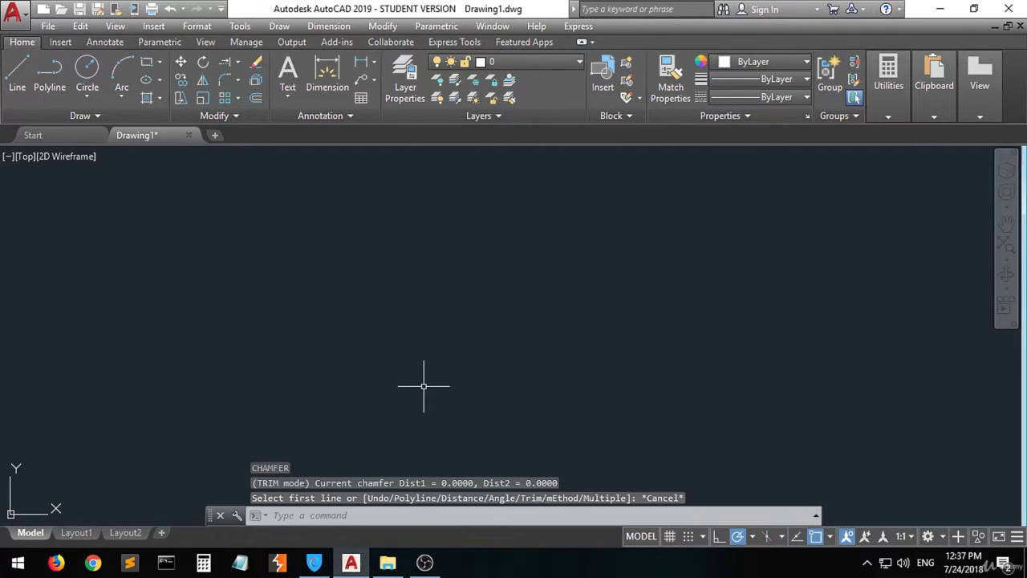
Dismiss the C and S command suggestions, then start OFFSET with O, defaulting to 1.0000
{"action": "type", "text": "c"}
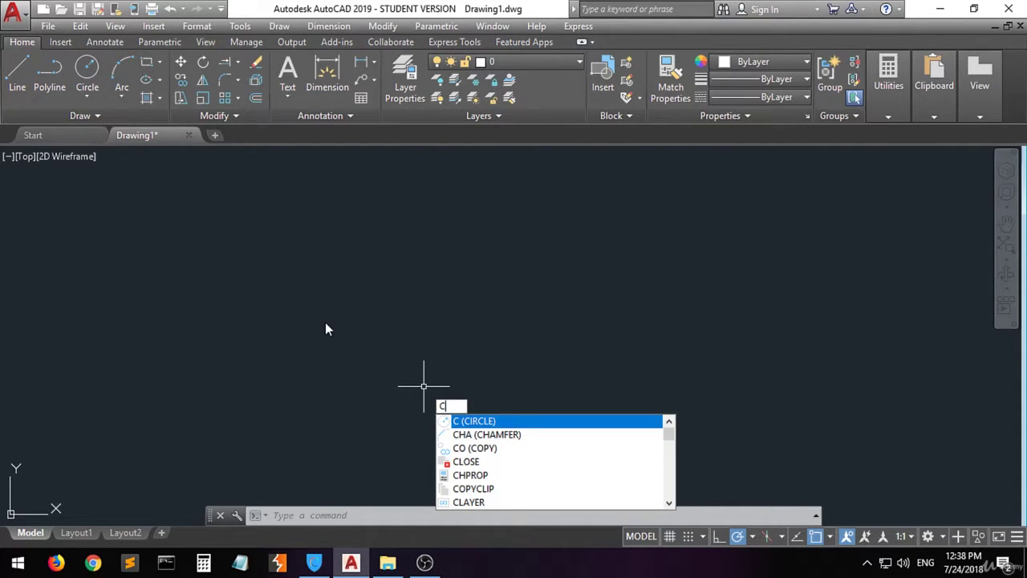
{"action": "key", "text": "Escape"}
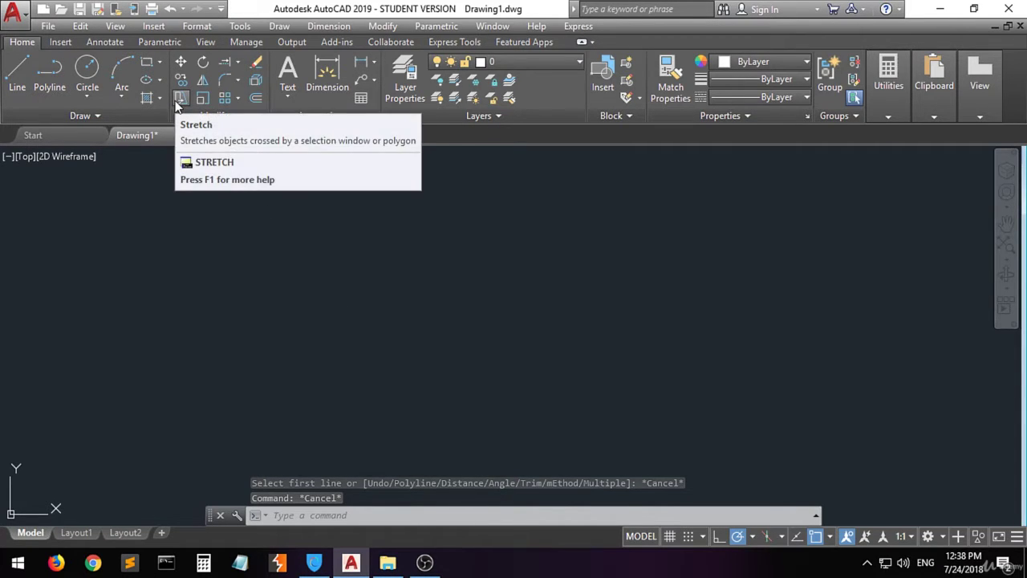
{"action": "type", "text": "s"}
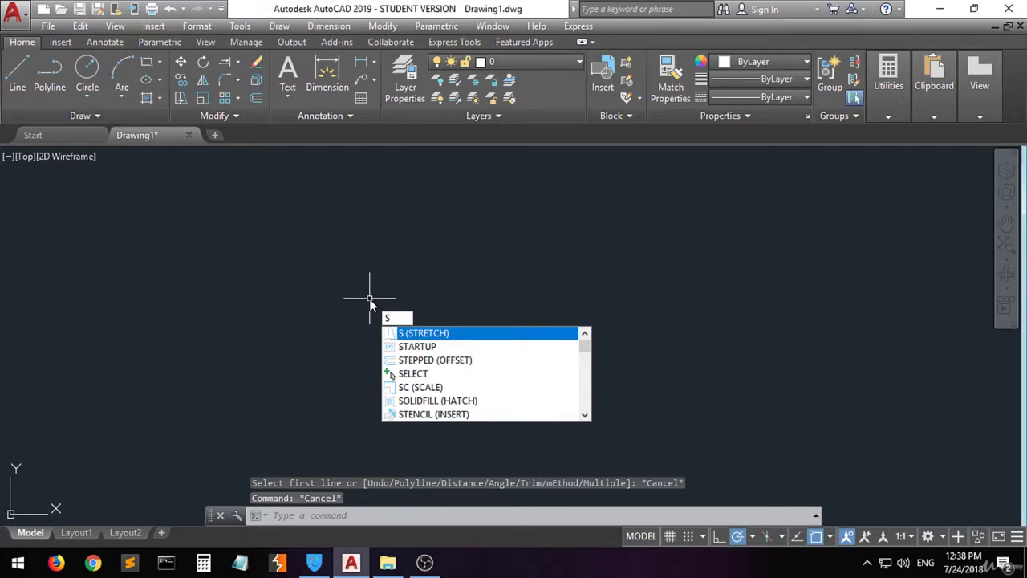
{"action": "key", "text": "Escape"}
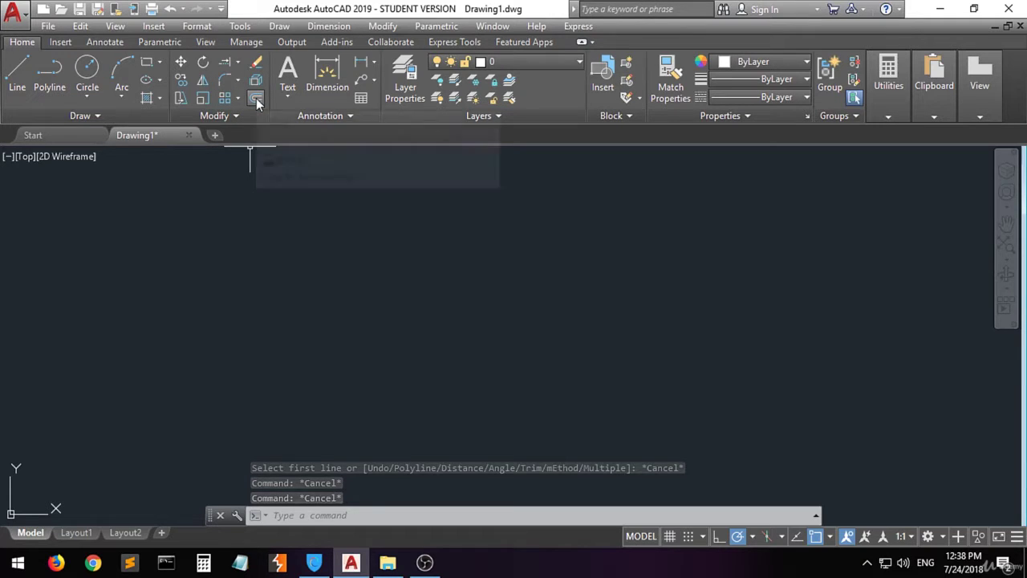
{"action": "type", "text": "o"}
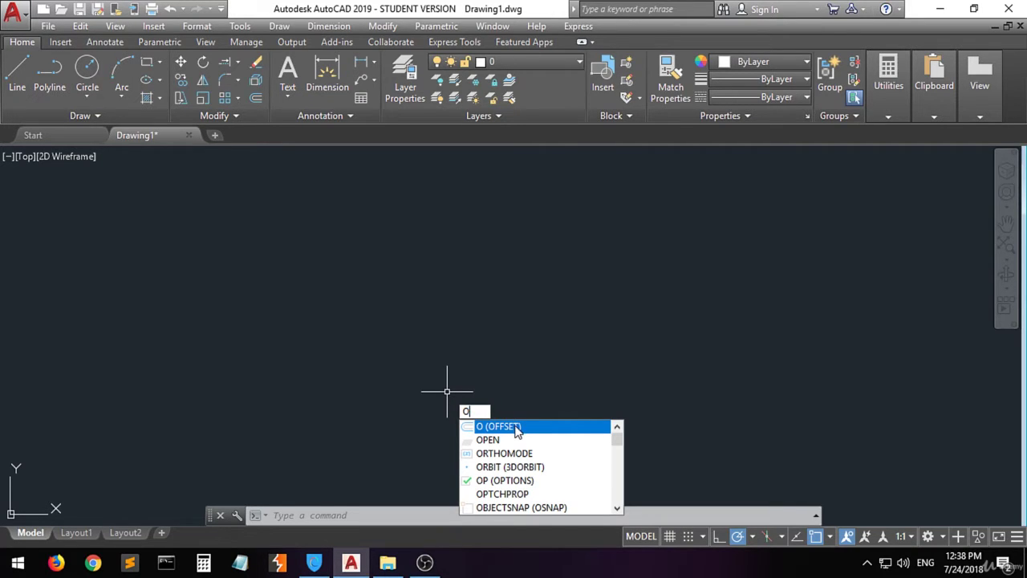
{"action": "key", "text": "Return"}
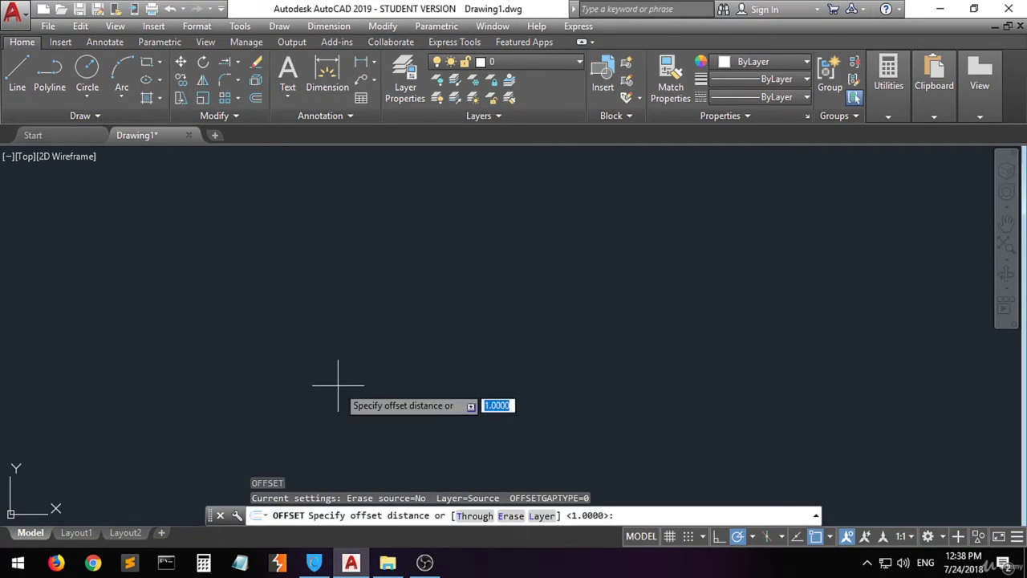